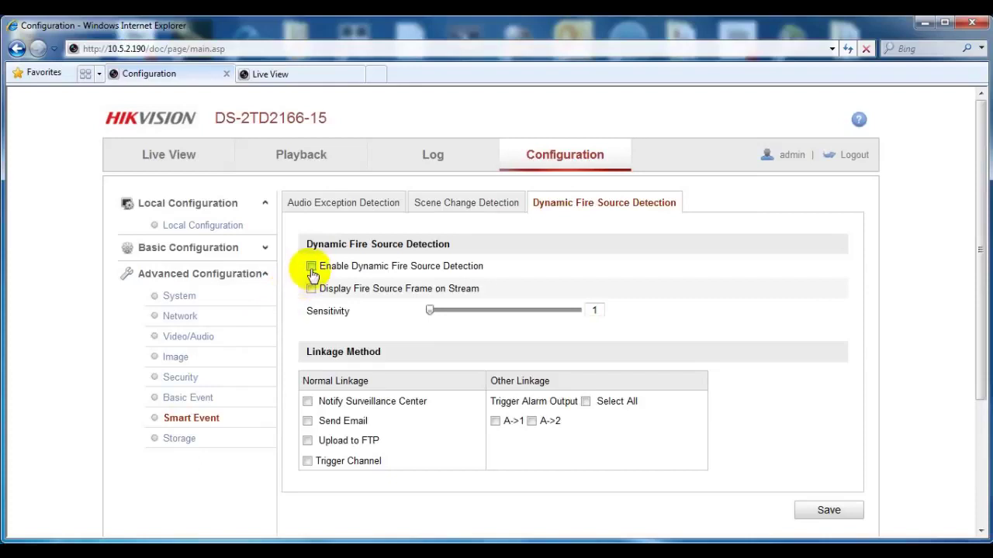
Step: Enable dynamic fire source detection and display of the fire source frame on stream, with sensitivity 100, and save
left_click(311, 289)
left_click_drag(429, 310, 589, 308)
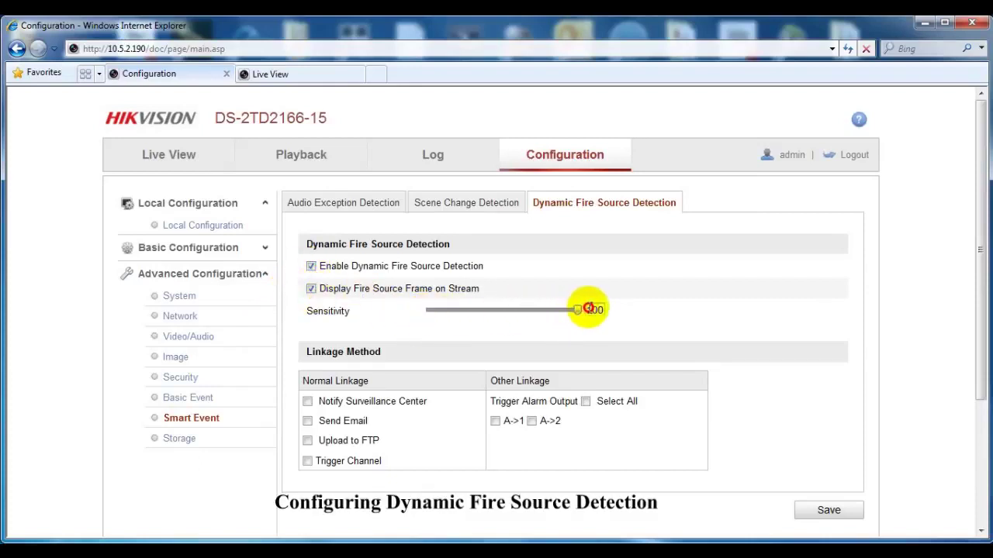
left_click(841, 515)
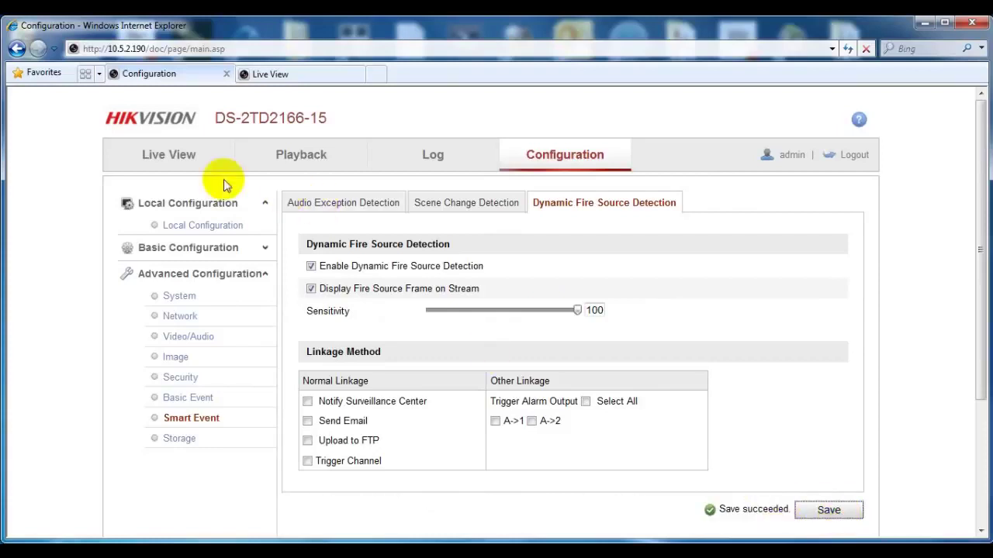
Step: Save the local configuration with the Frame Fire Point option enabled, and refresh the live view to check the fire frames
left_click(172, 229)
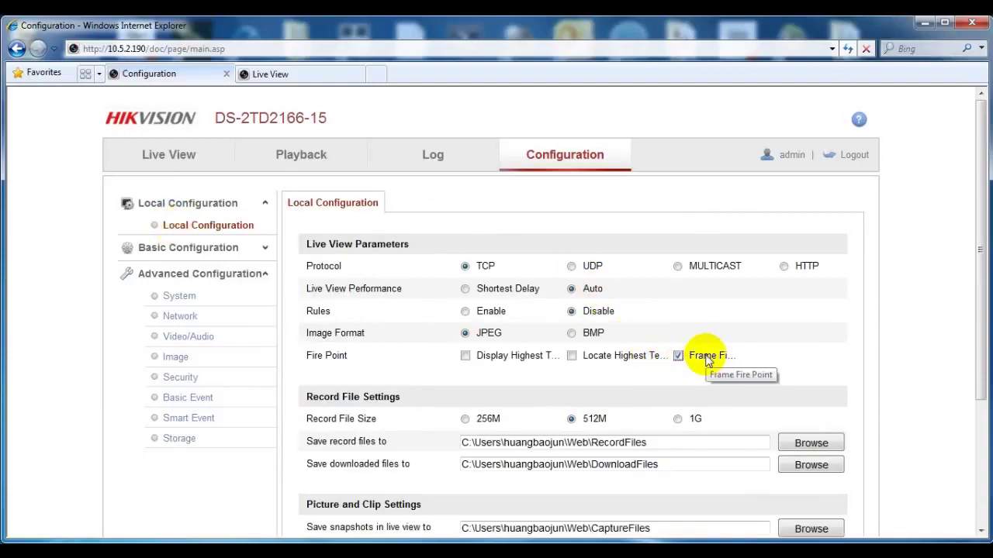
scroll(931, 398, "down", 3)
left_click(851, 461)
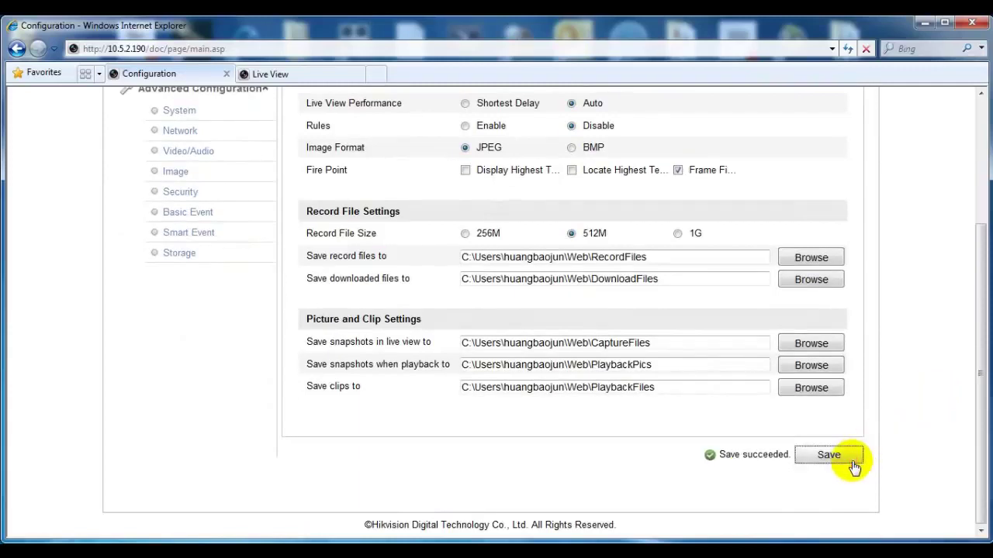
scroll(869, 434, "up", 3)
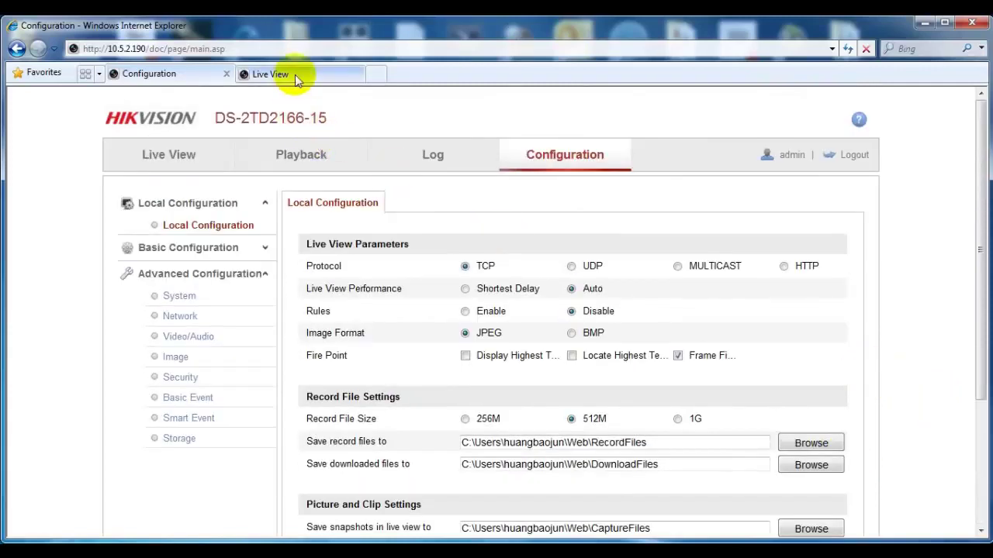
left_click(295, 77)
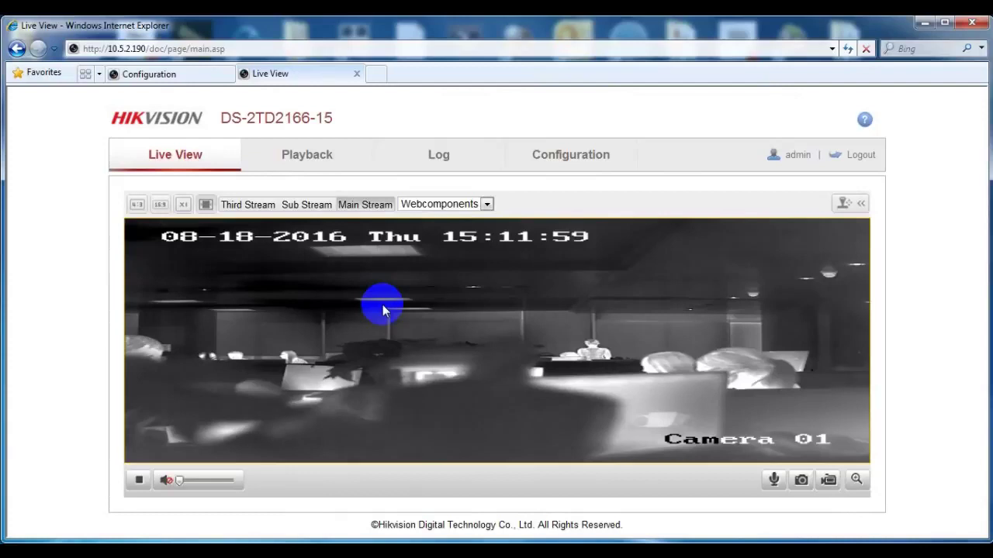
key("F5")
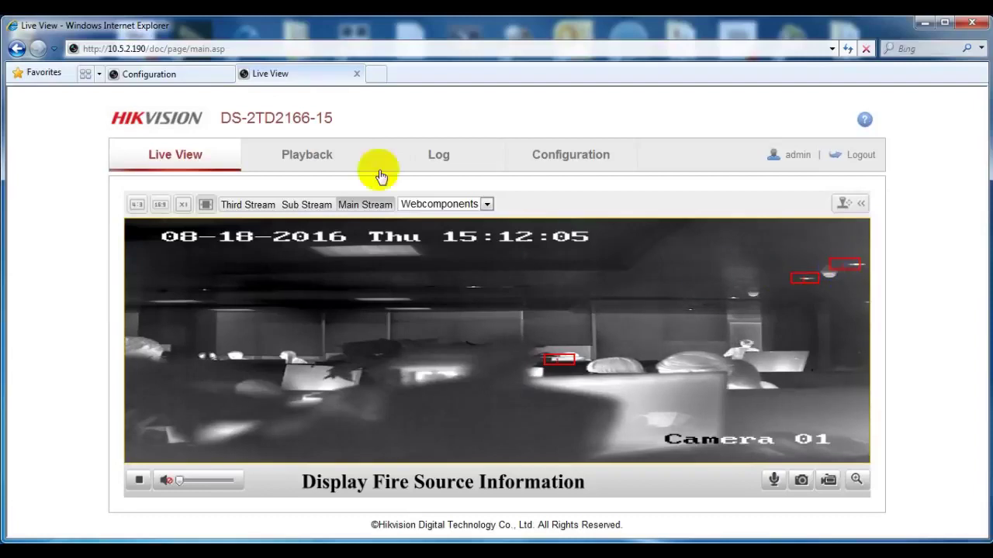
Step: Enable the fire point option to locate the highest temperature in the local configuration, save, and refresh the live view
left_click(159, 76)
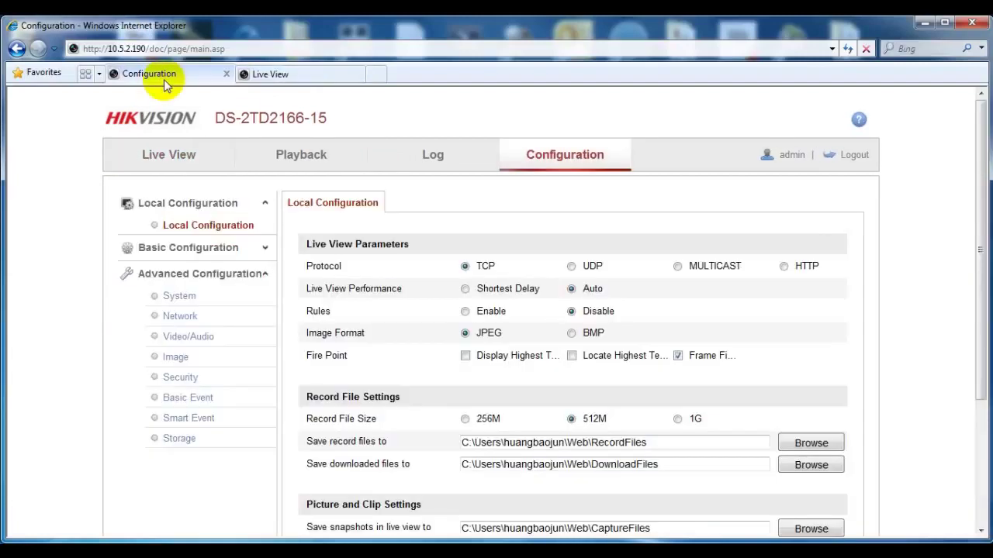
left_click(571, 357)
scroll(904, 435, "down", 3)
left_click(828, 505)
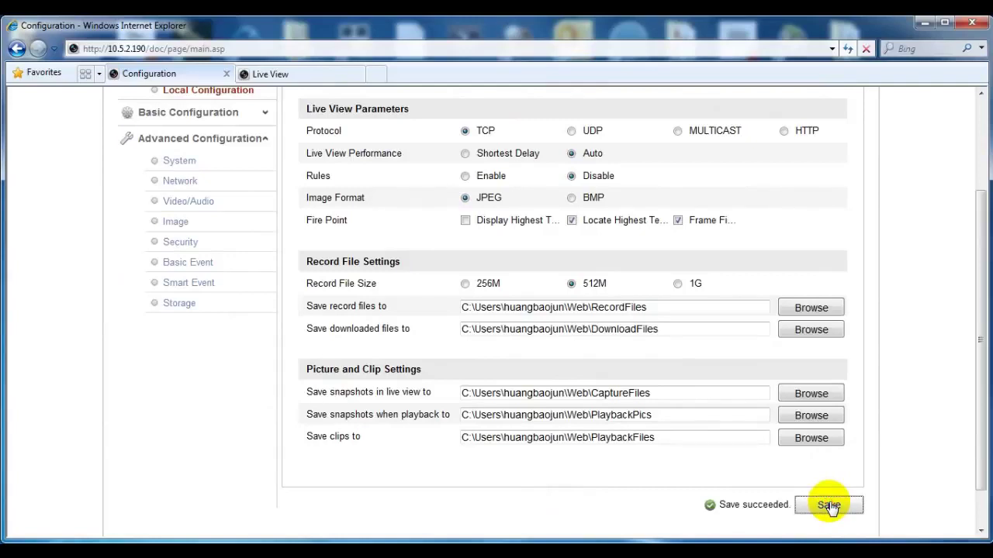
left_click(281, 75)
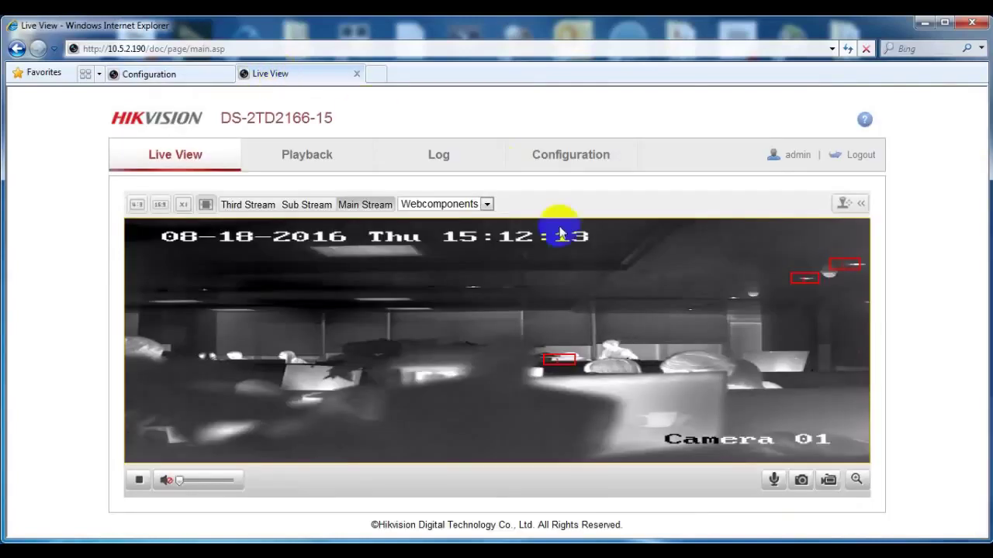
key("F5")
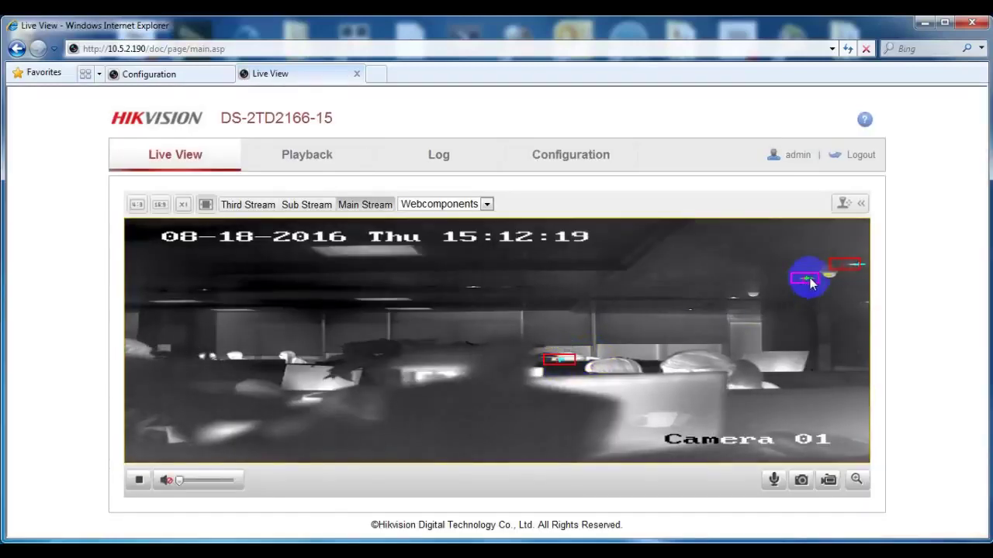
Step: Enable the fire point option to display the highest temperature in the local configuration, save, and reload the live view
left_click(174, 73)
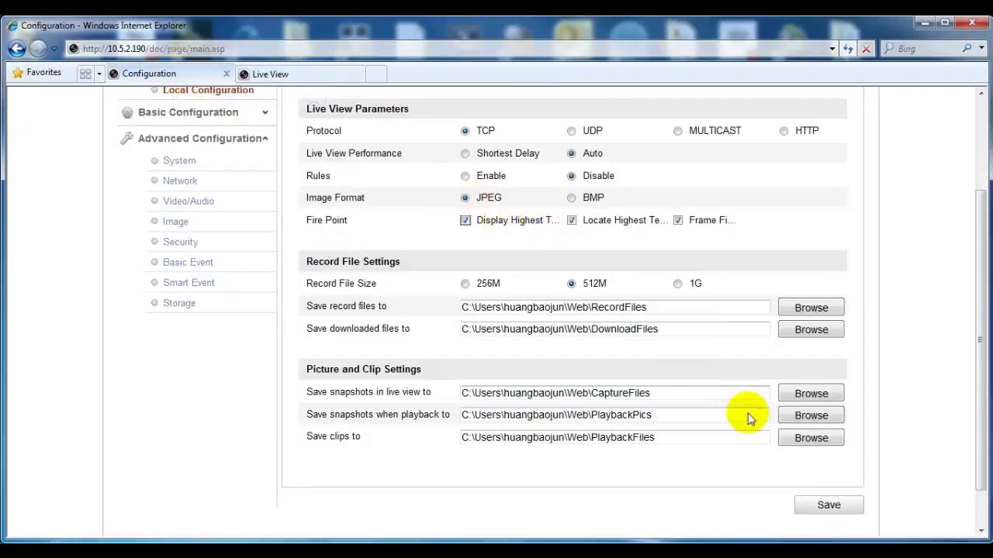
left_click(820, 508)
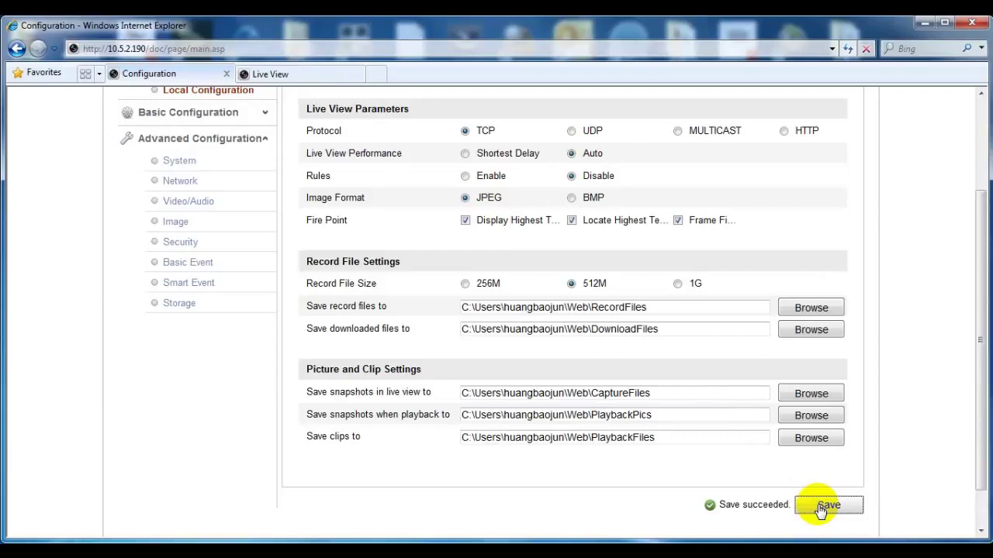
left_click(310, 72)
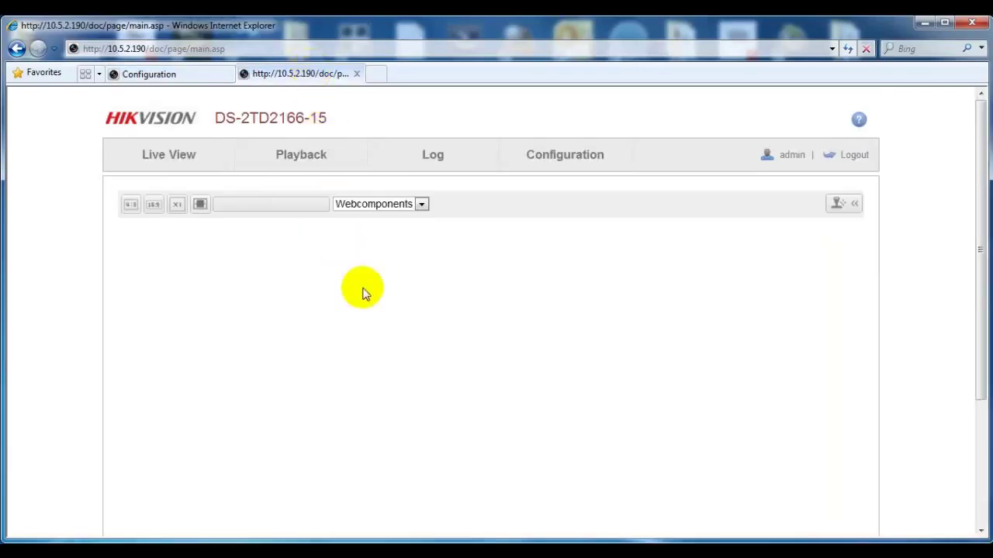
left_click(364, 293)
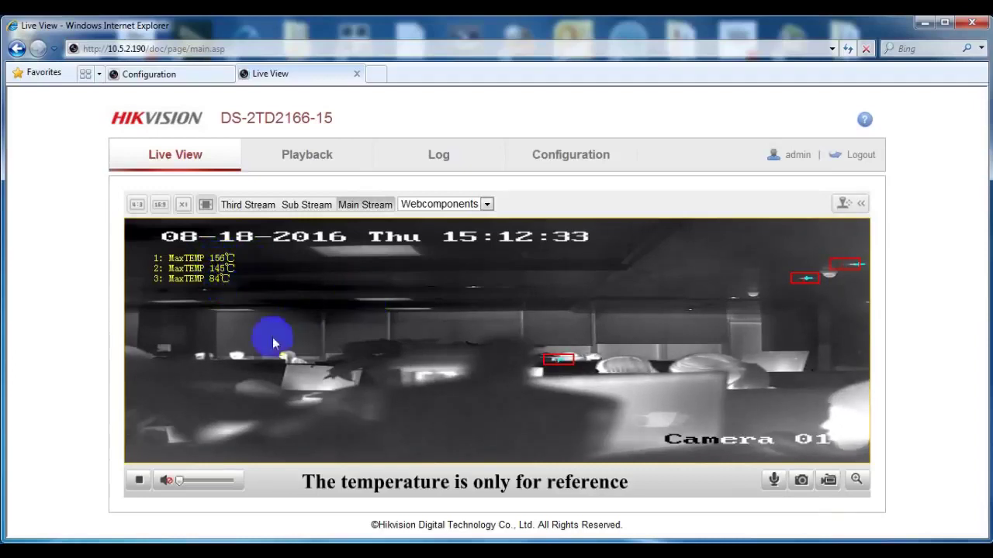
Step: Set the dynamic fire source detection sensitivity to 82 in the smart event settings and save
left_click(198, 78)
scroll(199, 328, "up", 1)
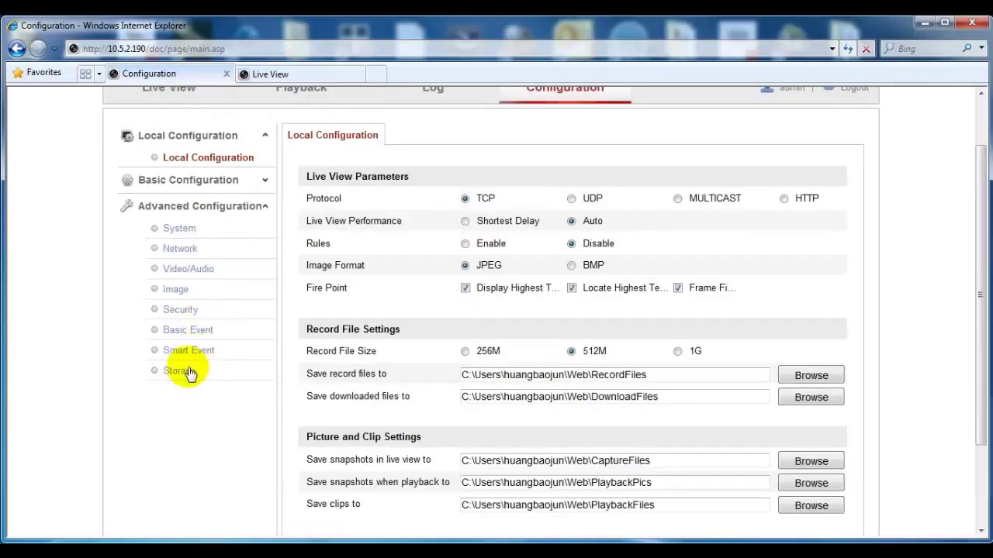
scroll(189, 355, "up", 1)
left_click(191, 420)
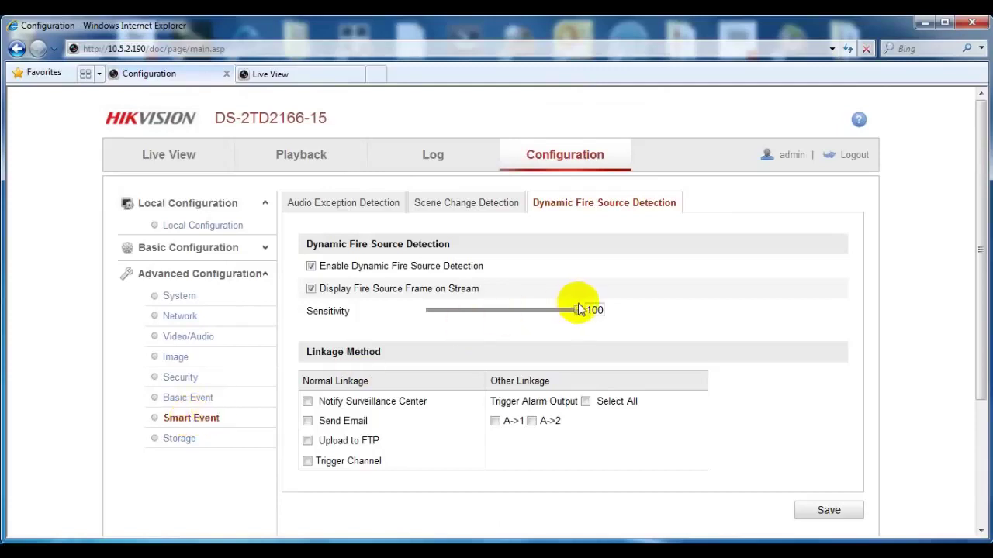
left_click_drag(574, 311, 550, 312)
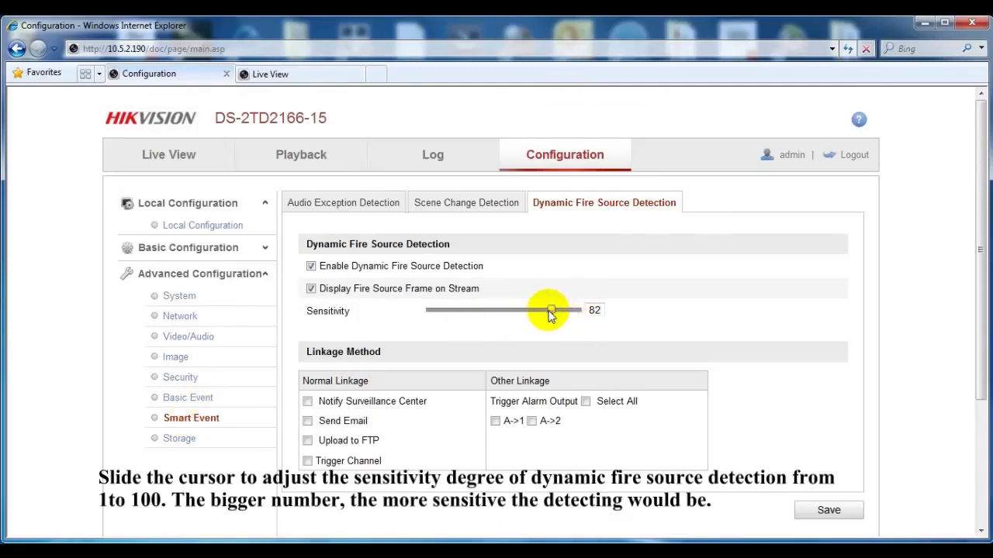
left_click(826, 511)
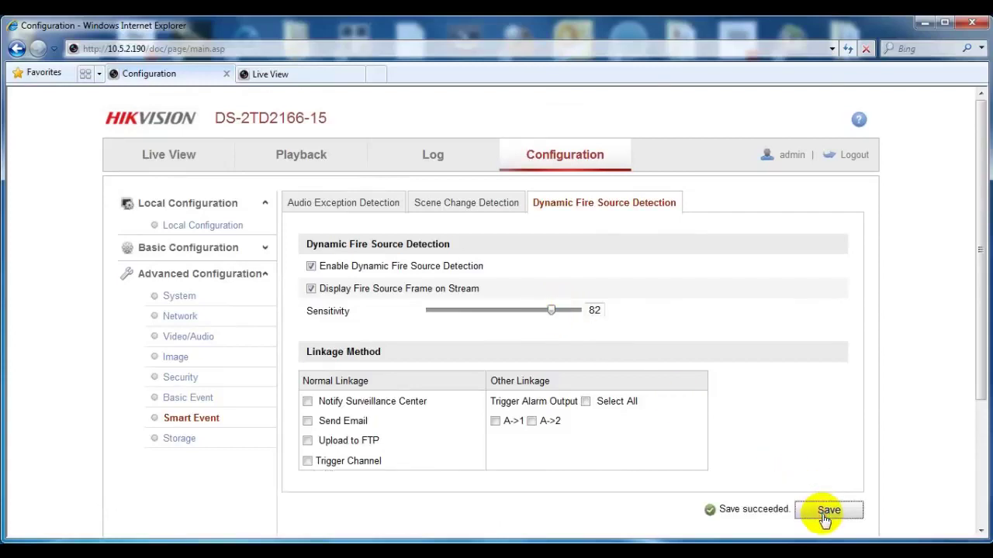
Step: Refresh the live view to examine the fire source frames and temperatures at the reduced sensitivity
left_click(331, 72)
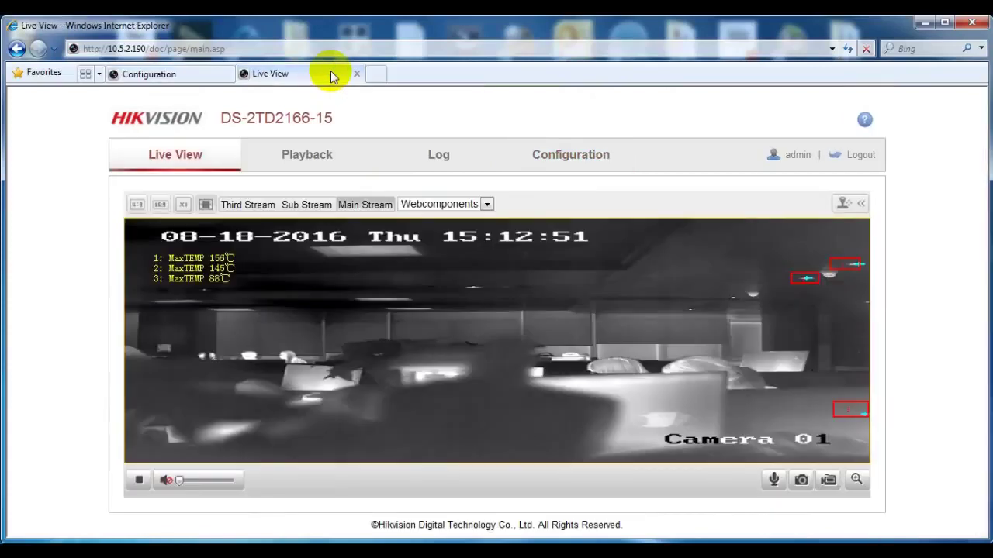
key("F5")
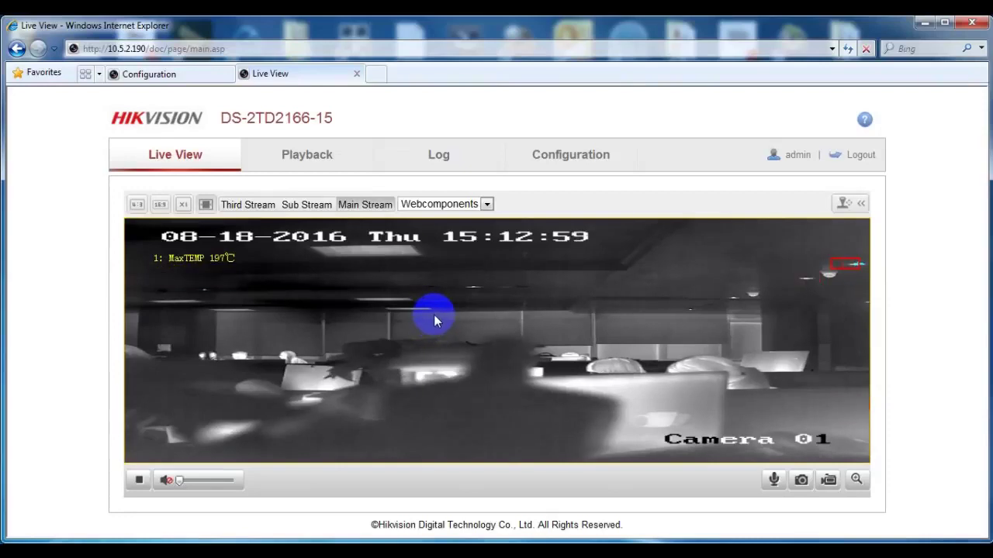
key("F5")
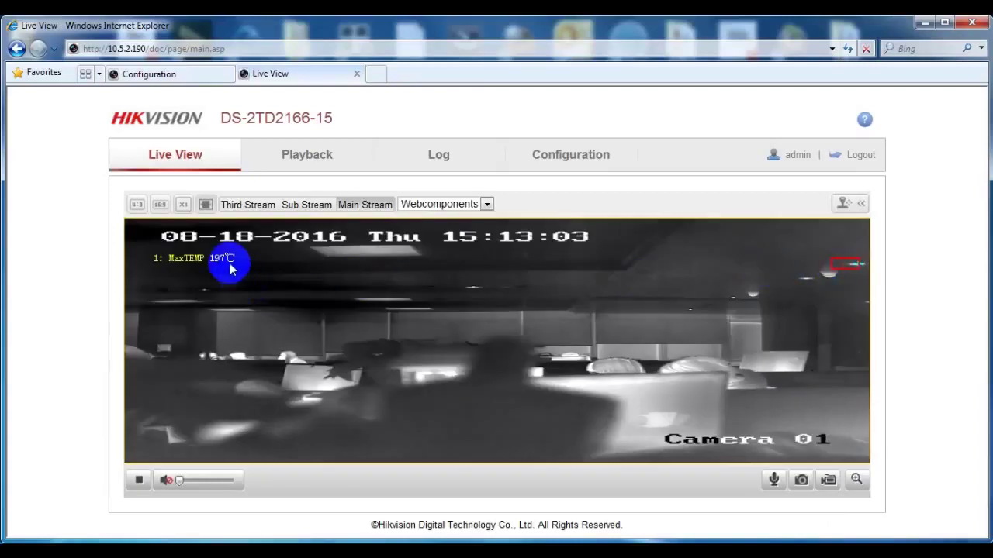
Step: Set the dynamic fire source detection sensitivity to 62, save, and check the live view
left_click(190, 75)
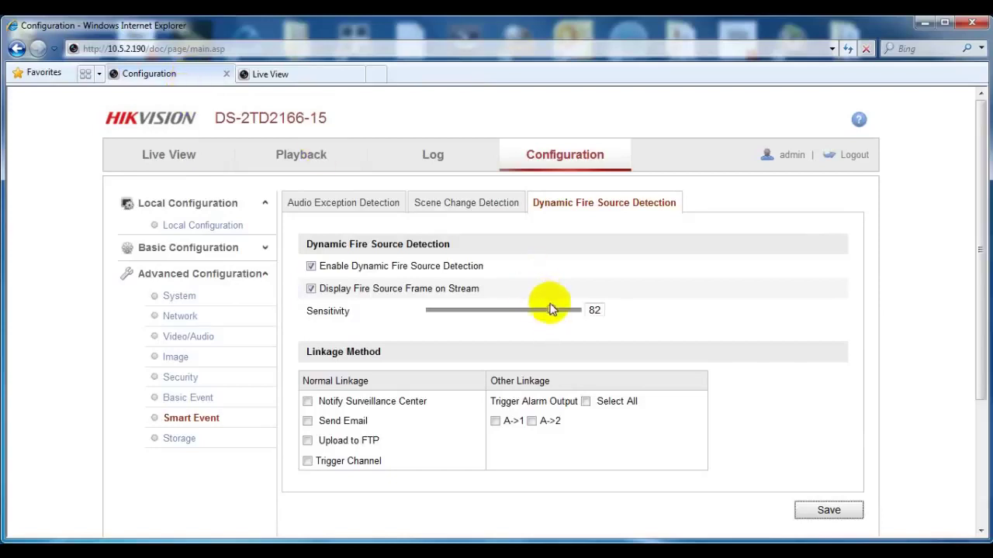
left_click_drag(553, 312, 522, 314)
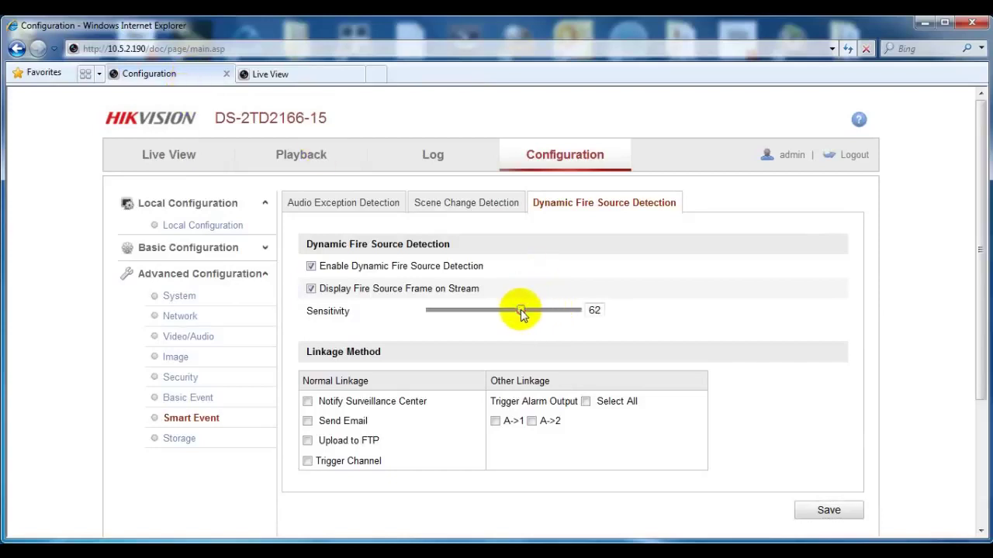
left_click(820, 511)
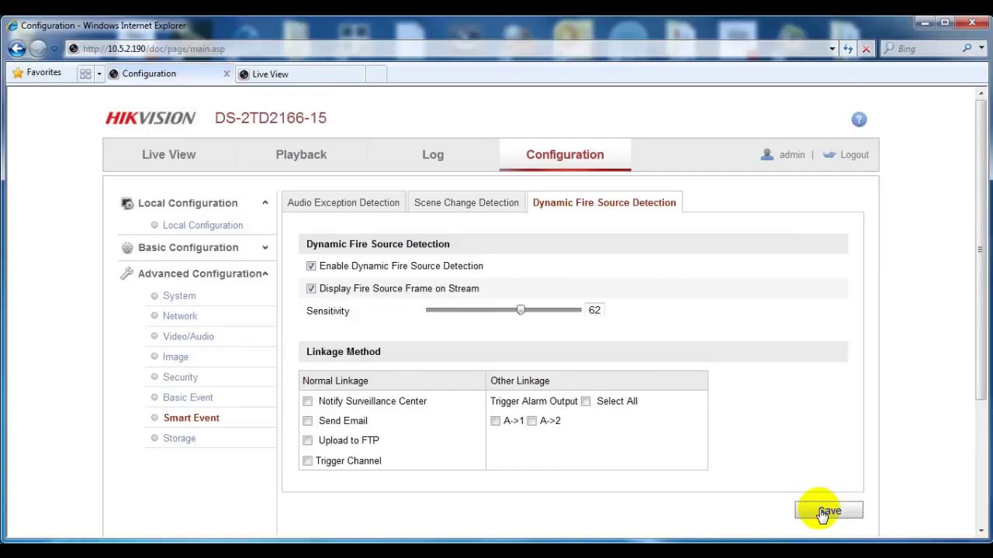
left_click(304, 75)
left_click(439, 314)
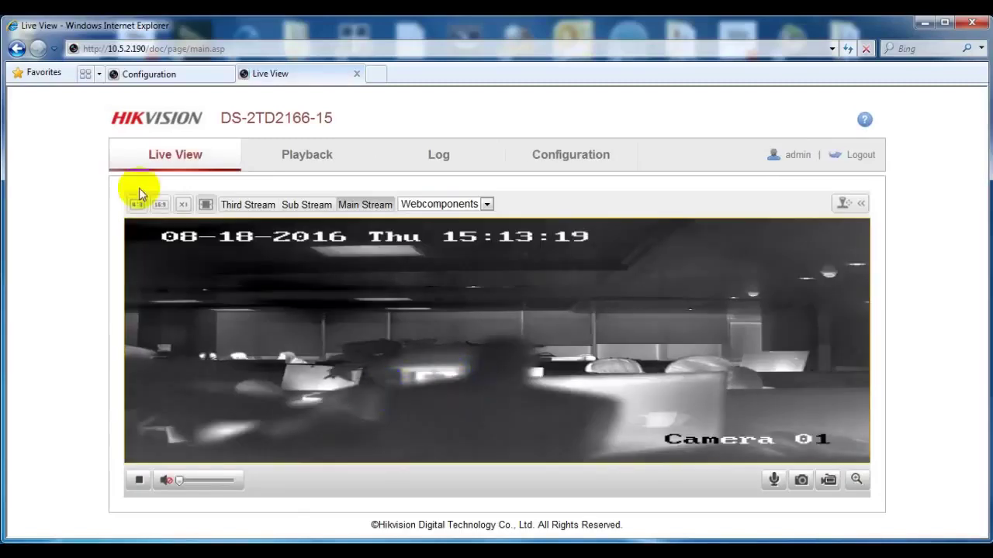
Step: Set the dynamic fire source detection sensitivity to 100, save, and return to the live view
left_click(166, 76)
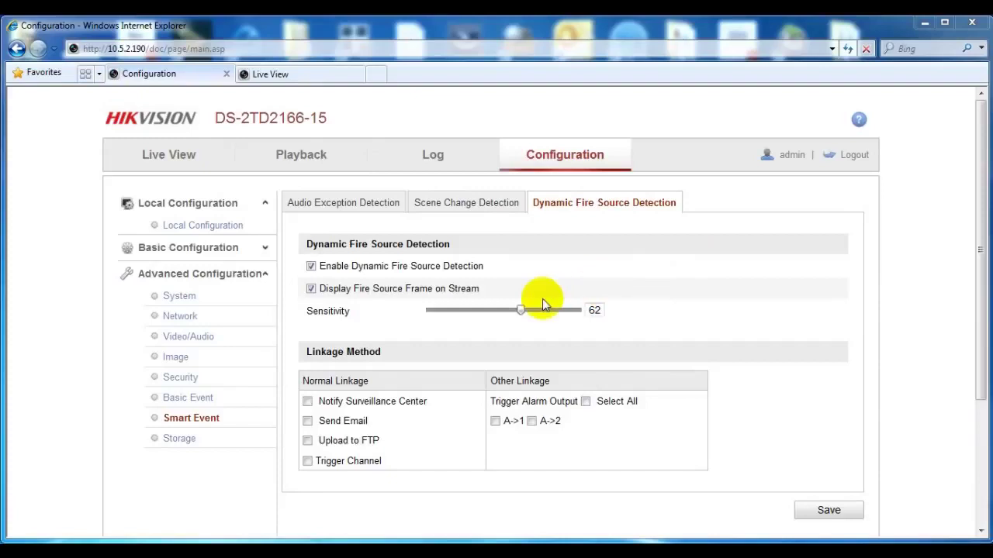
left_click_drag(522, 311, 585, 314)
left_click(834, 515)
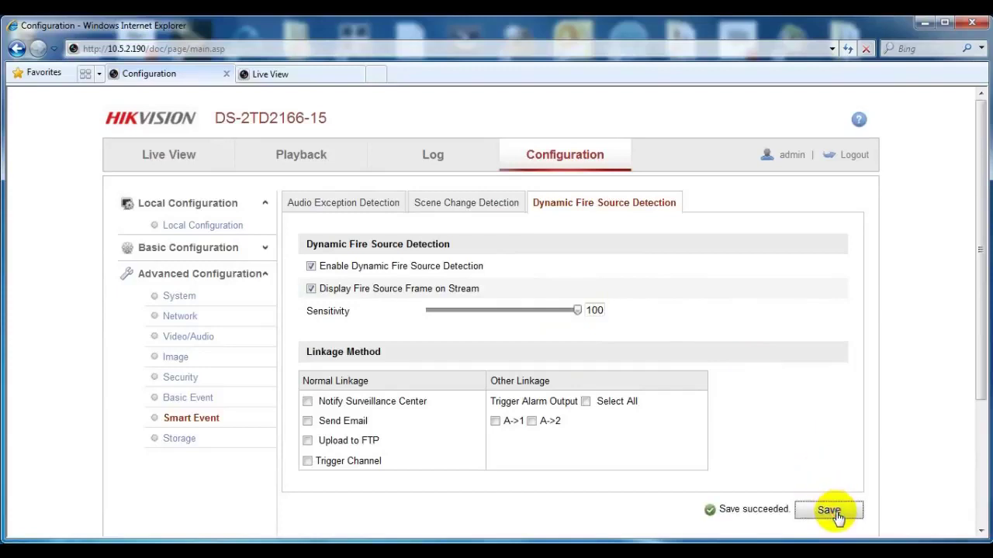
left_click(293, 78)
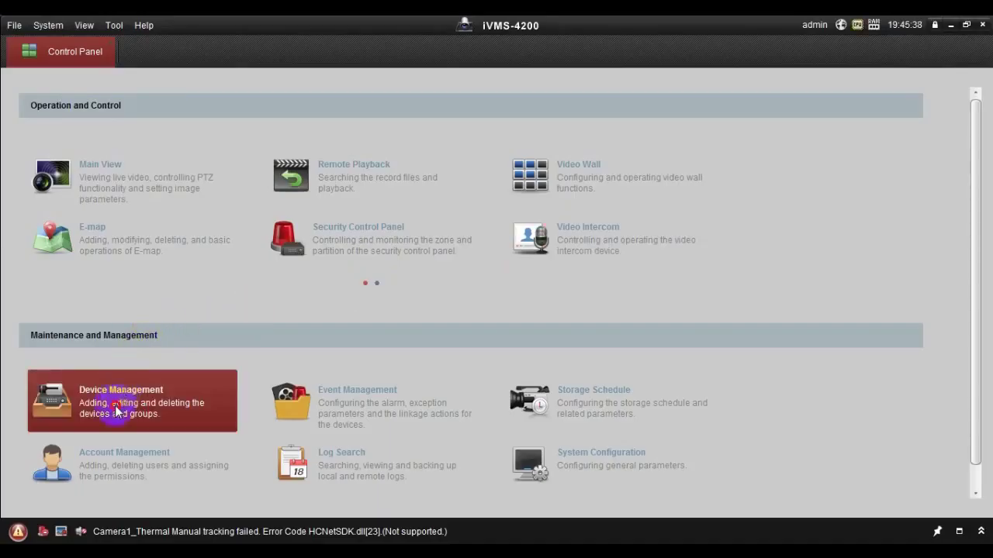
Step: In iVMS-4200, add a device by IP/Domain with nickname Thermal, address 10.5.2.190, user name admin and the device password
left_click(116, 412)
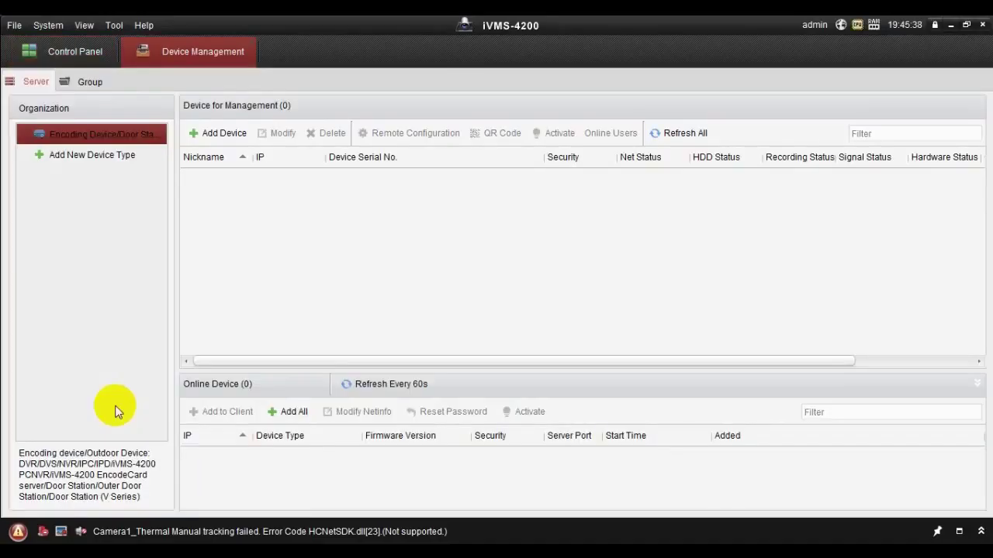
left_click(206, 134)
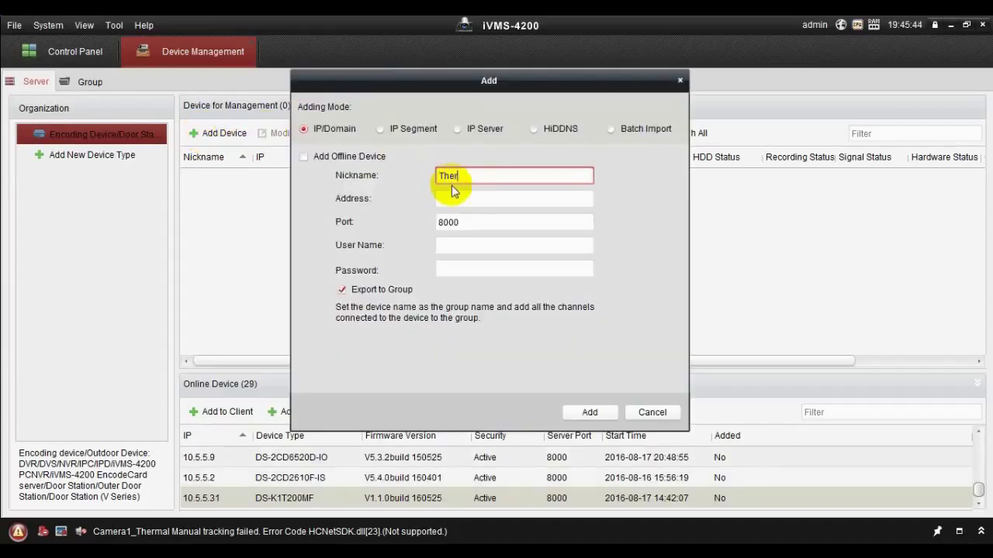
left_click(452, 200)
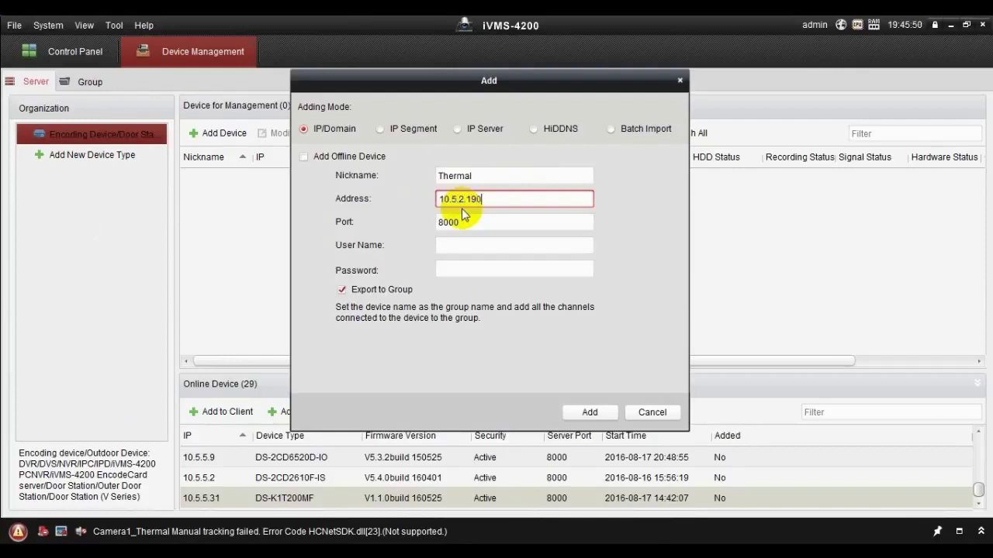
left_click(464, 245)
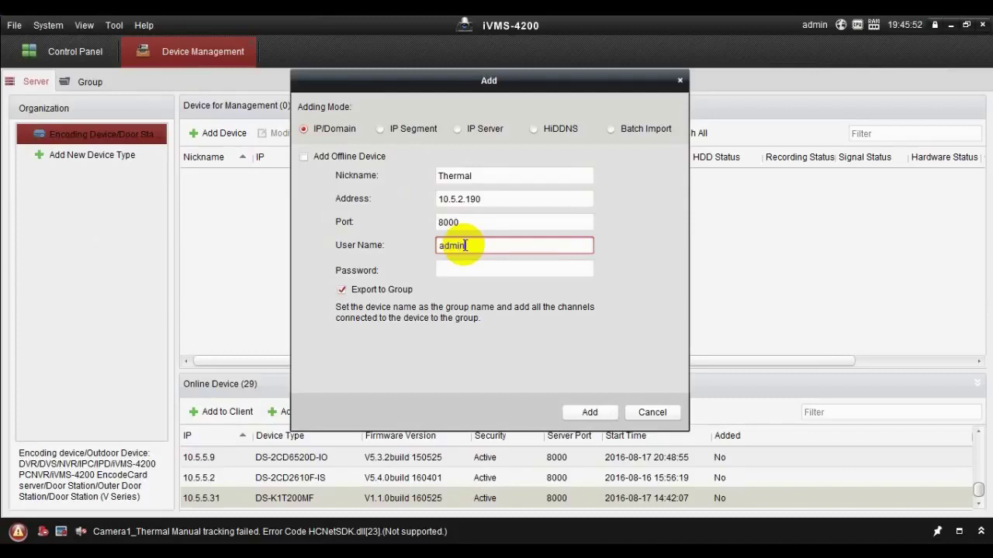
key("Tab")
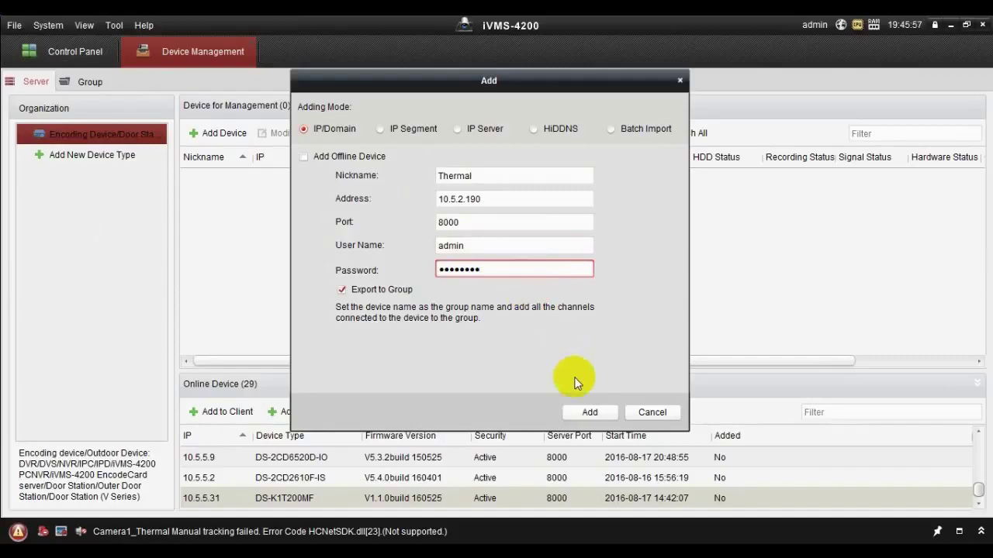
left_click(590, 411)
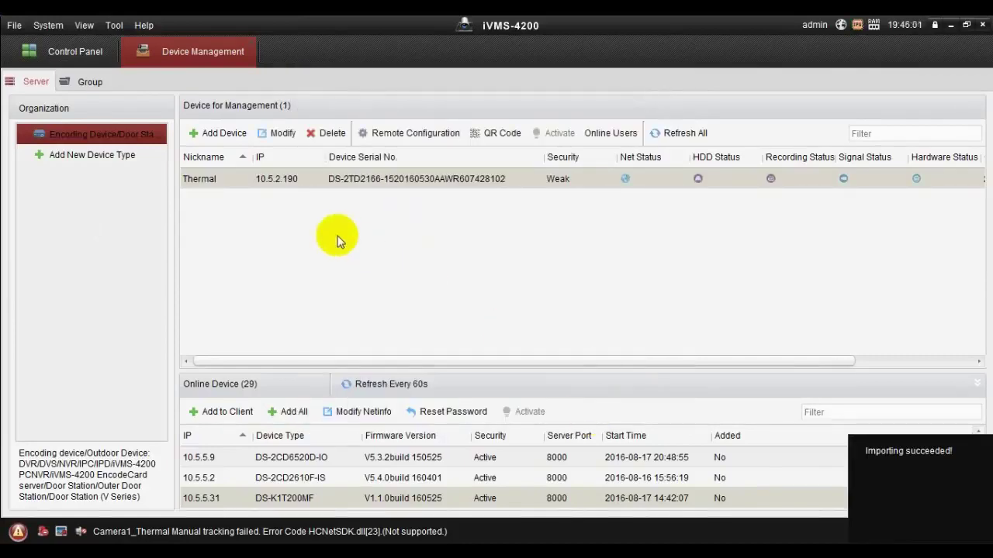
Step: Check the client software's version and build information, then dismiss it
left_click(142, 26)
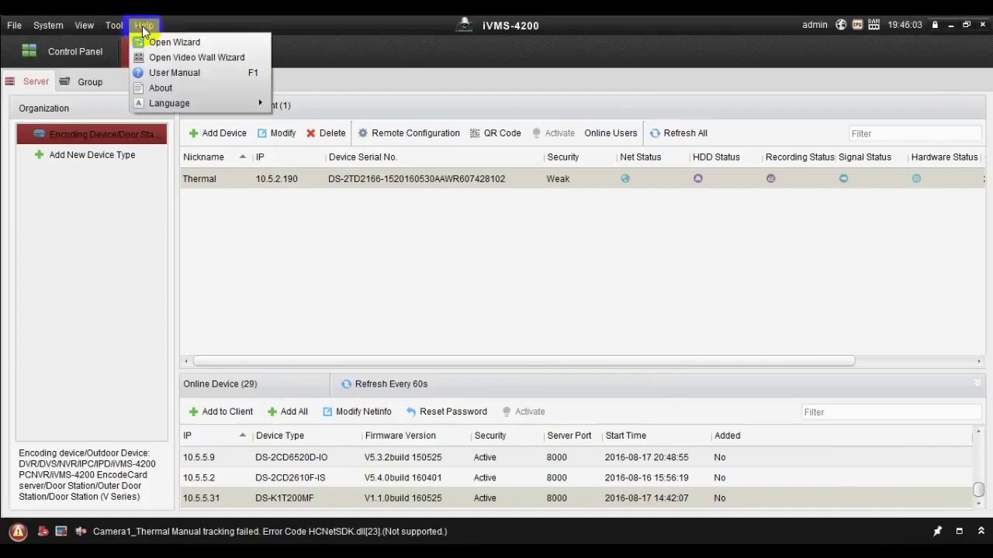
left_click(180, 88)
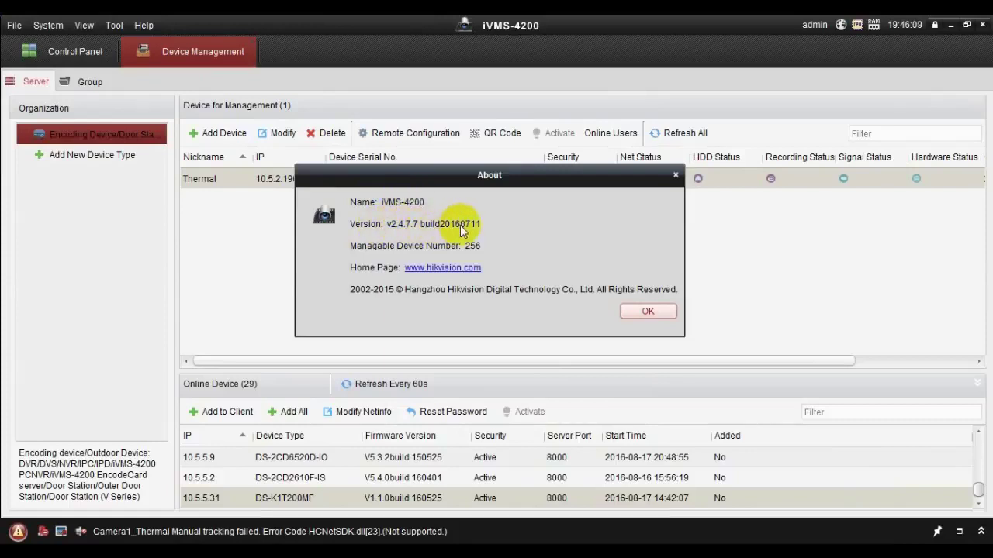
left_click(652, 312)
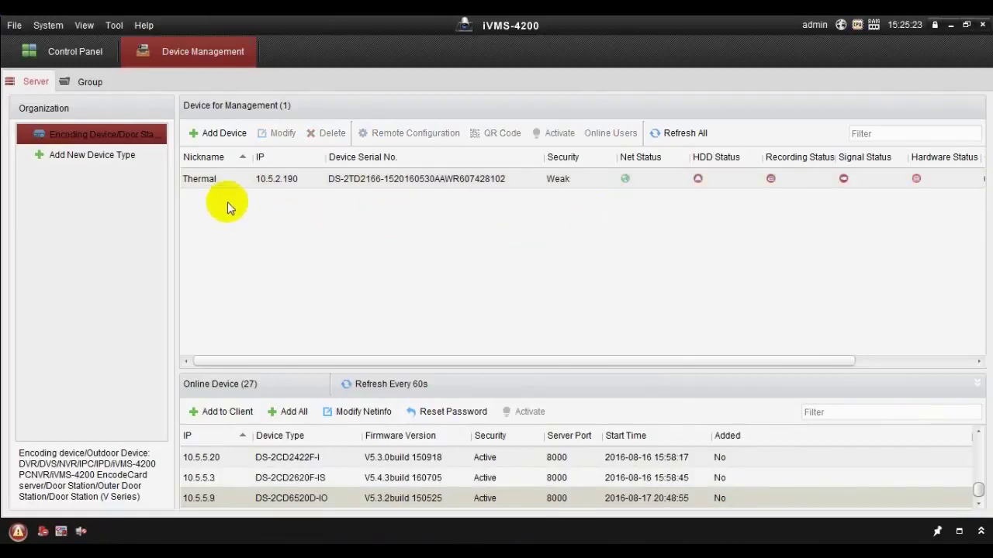
Step: Start the live view of Camera1_Thermal in the first window of the Main View
left_click(95, 54)
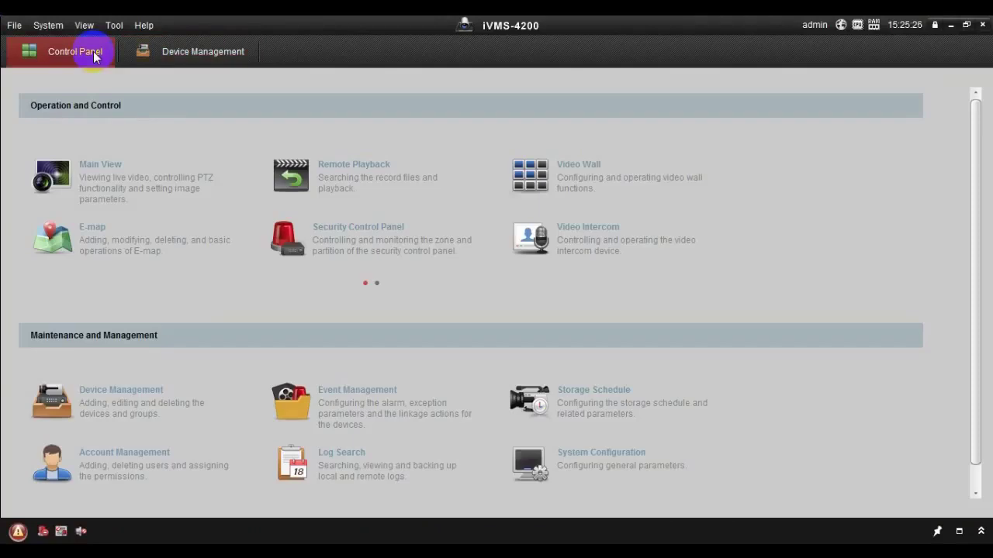
left_click(120, 180)
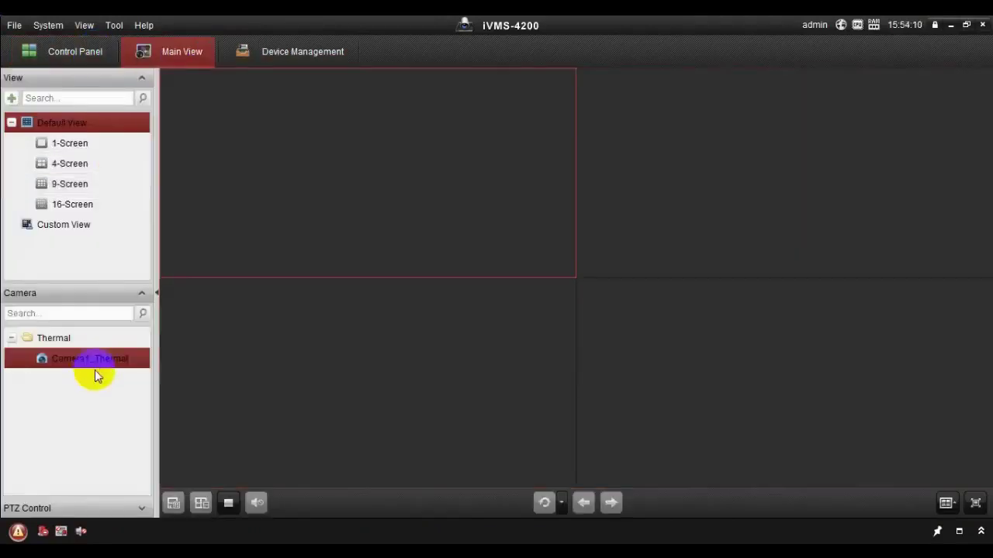
double_click(91, 358)
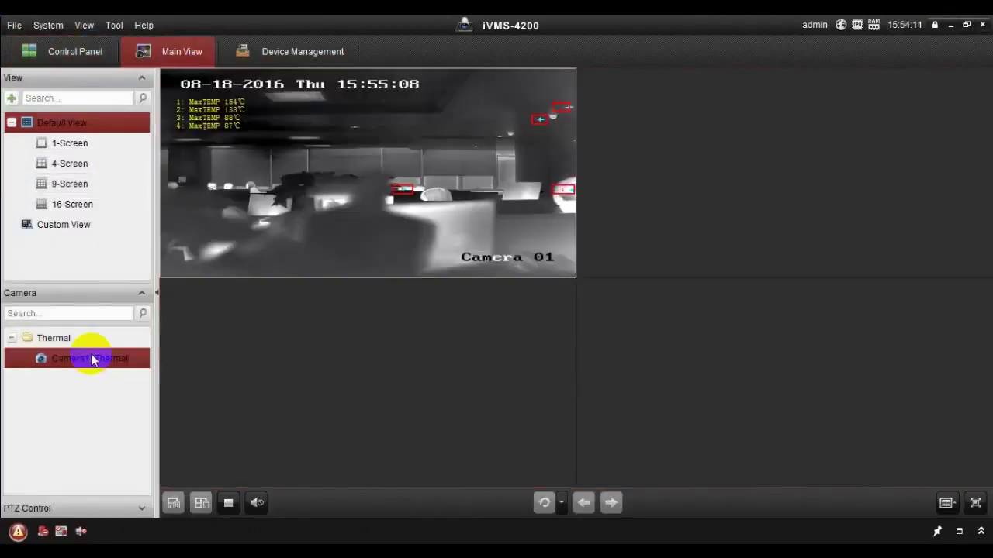
Step: In Camera1_Thermal's remote configuration, enable the Notify Surveillance Center linkage for Dynamic Fire Source Detection and save it
mouse_move(269, 212)
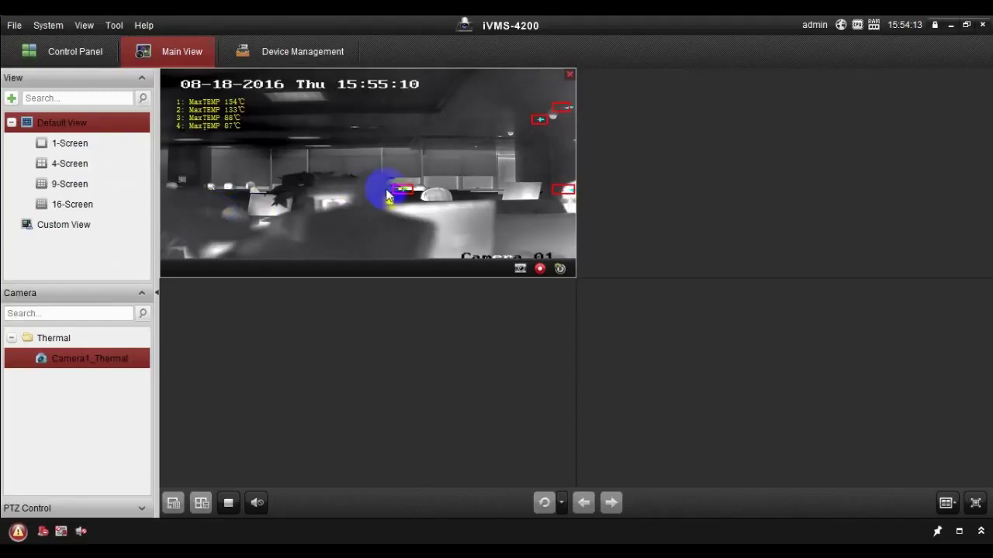
right_click(326, 171)
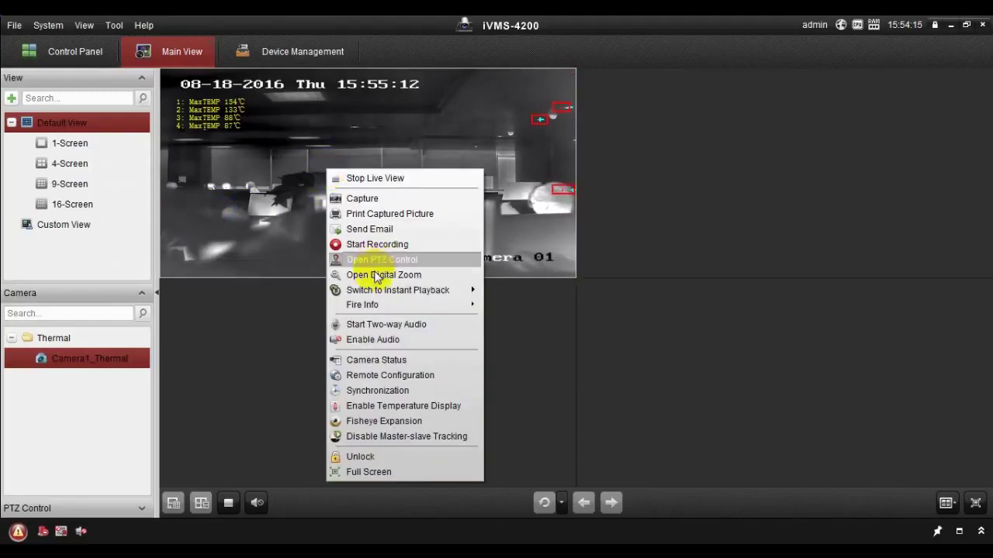
left_click(390, 376)
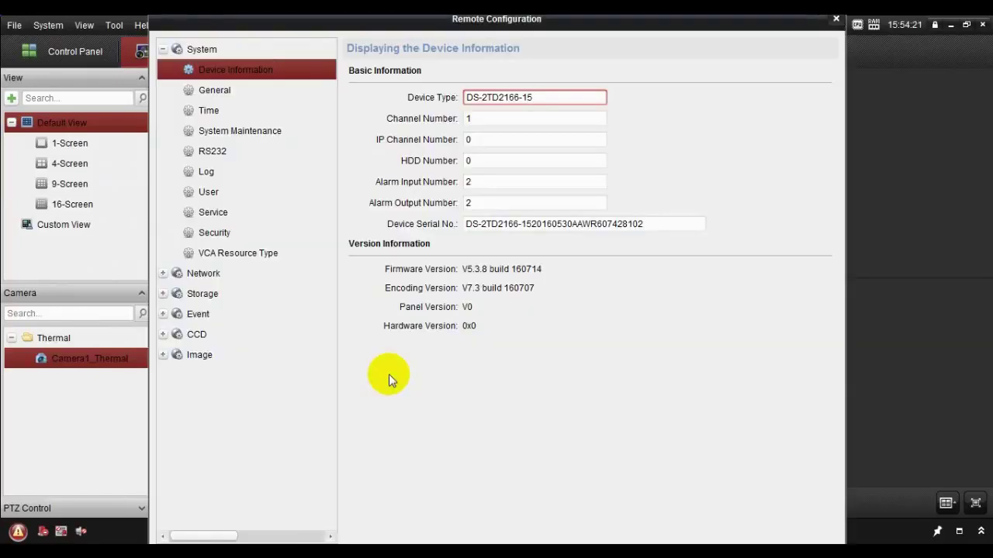
left_click(163, 49)
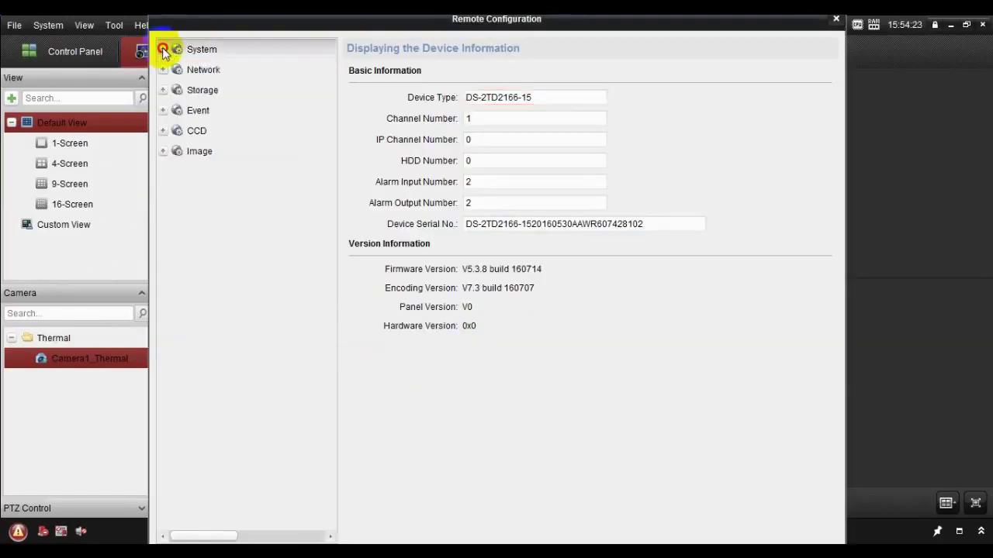
left_click(163, 113)
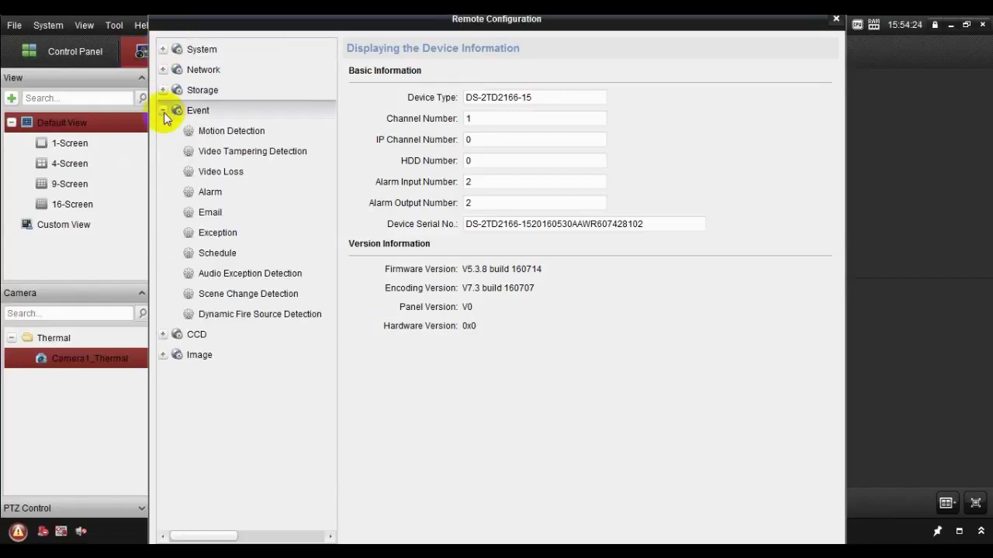
left_click(253, 314)
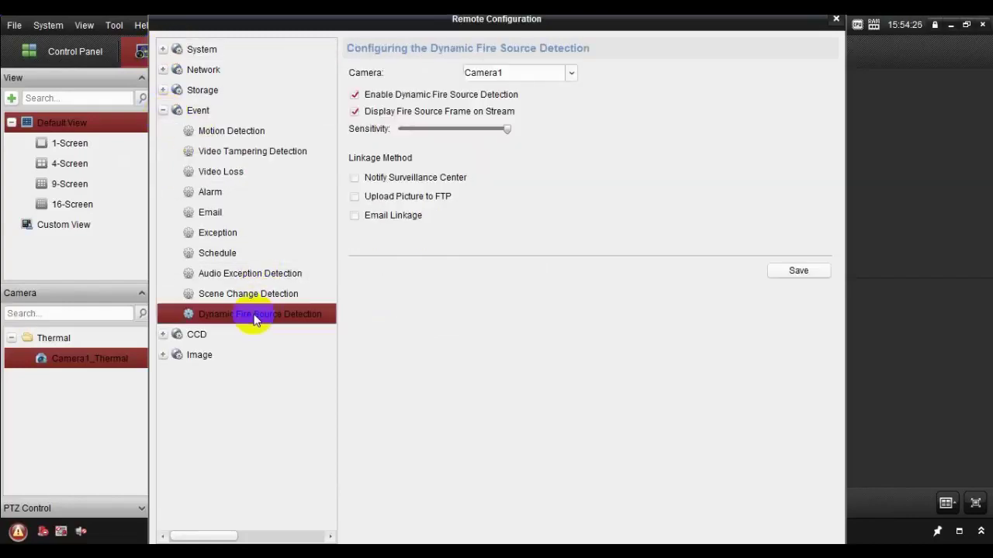
left_click(355, 178)
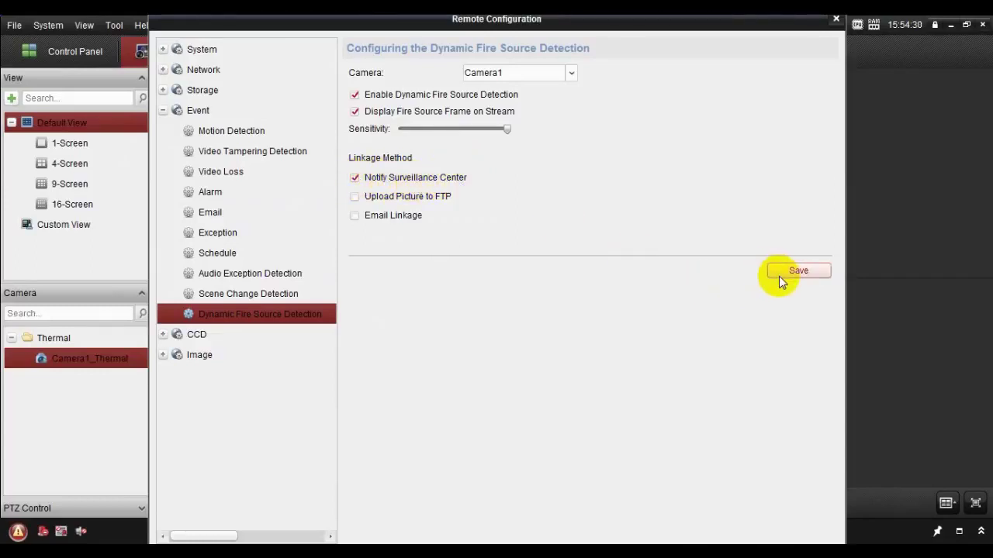
left_click(835, 23)
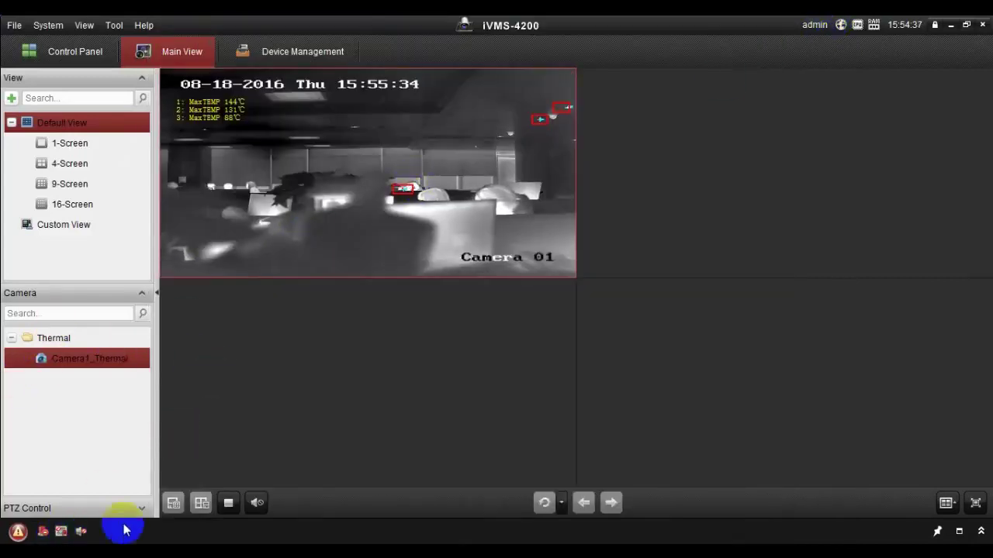
Step: Expand the alarm list beneath the live view to check for dynamic fire source alarms
left_click(981, 533)
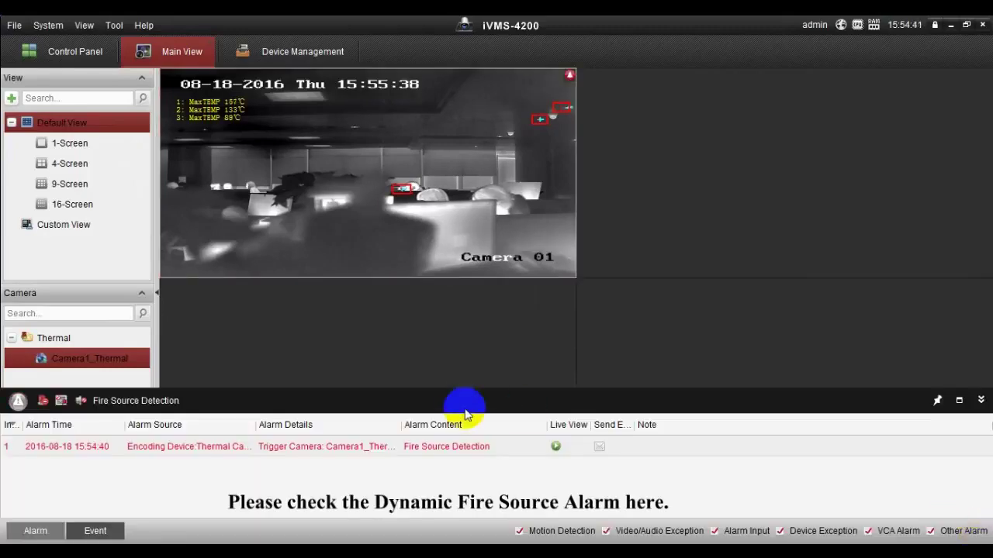